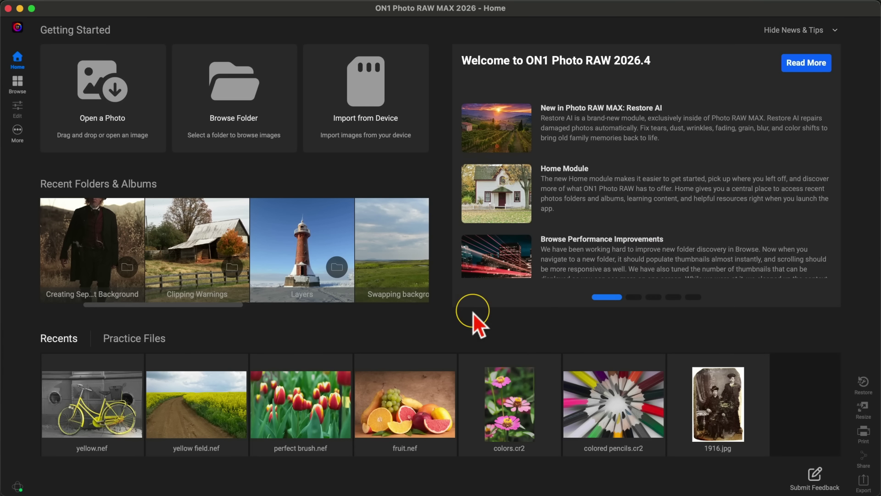
Step: Browse the practice files on the Home screen and open ON1 Sample 8.cr2 for editing
click(141, 342)
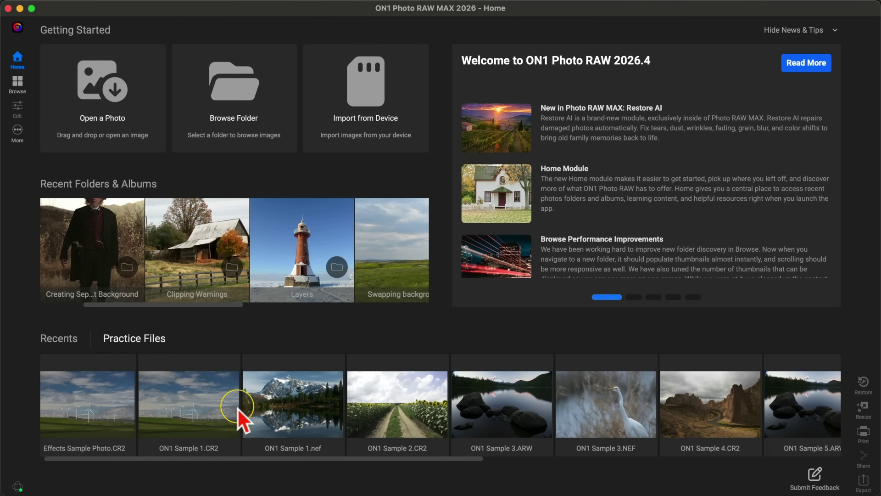
scroll(238, 407, right, 8)
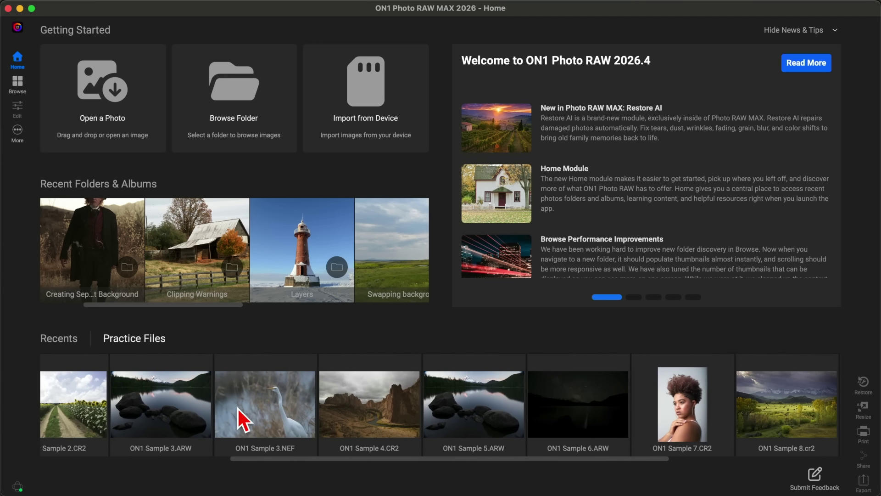
scroll(238, 408, right, 6)
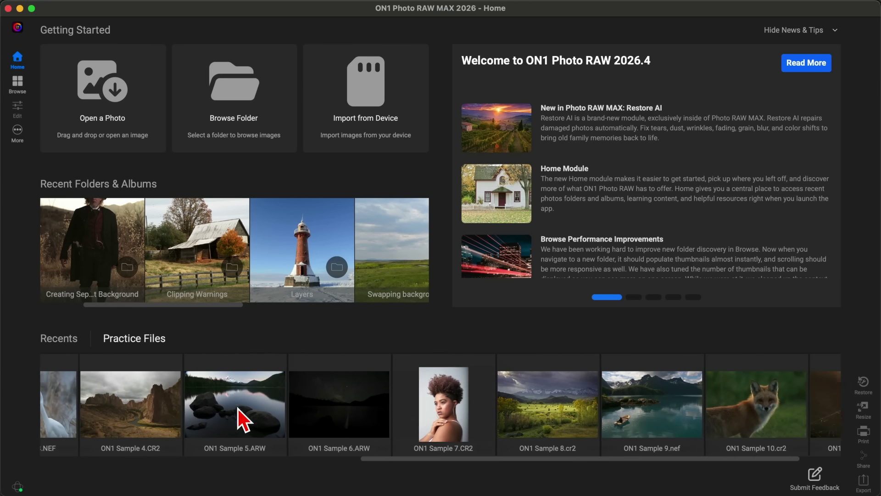
scroll(238, 409, right, 3)
scroll(535, 405, left, 15)
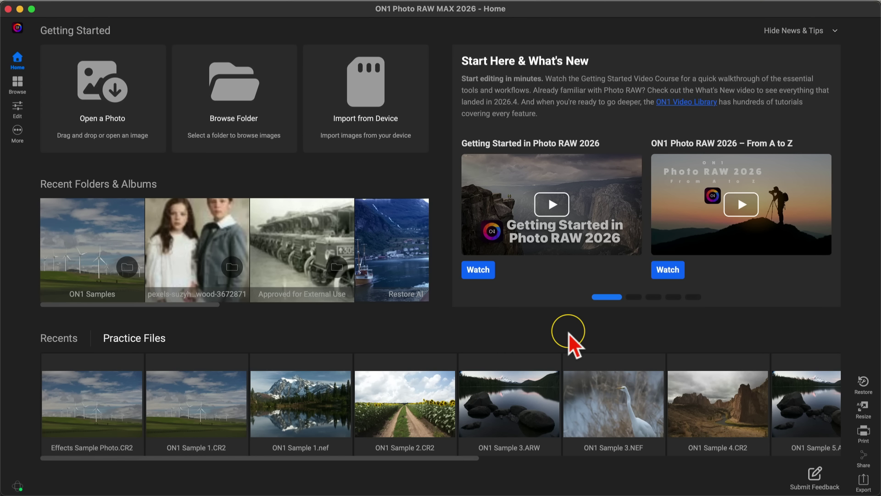
scroll(527, 404, right, 15)
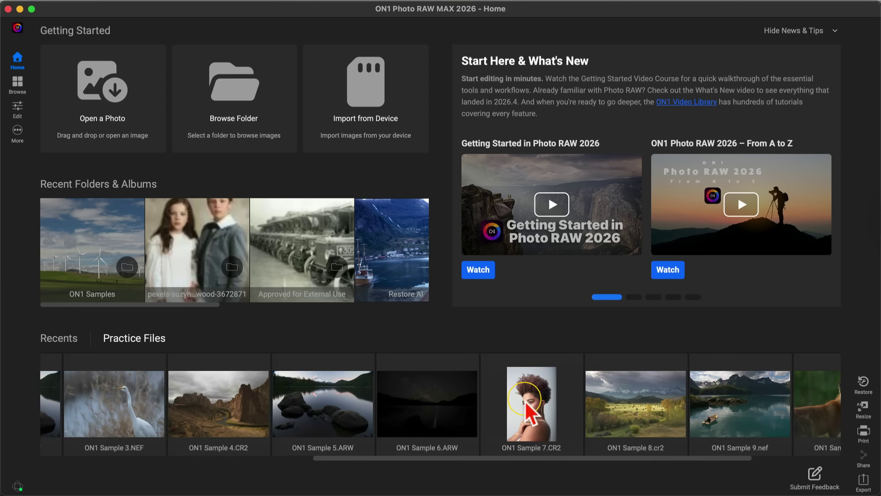
scroll(528, 402, right, 3)
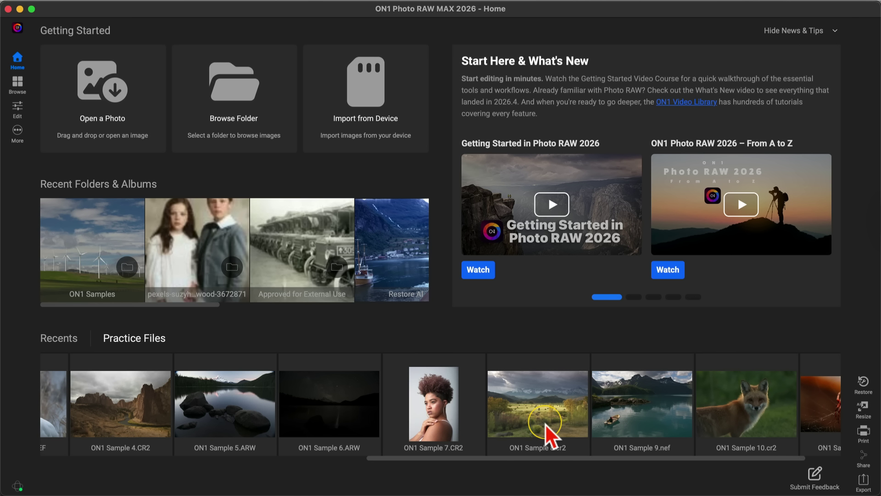
click(538, 398)
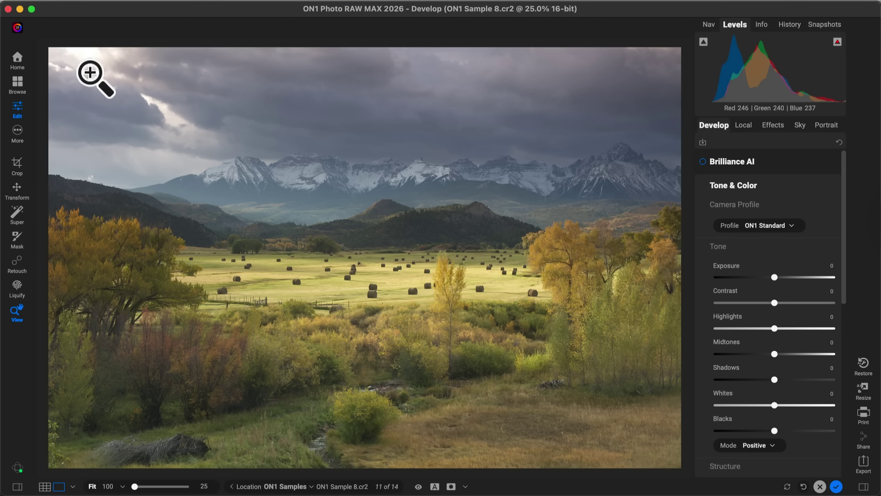
Step: Display the clipping overlay on the photo and lower Highlights to -32 to recover the bright patch of sky
key(j)
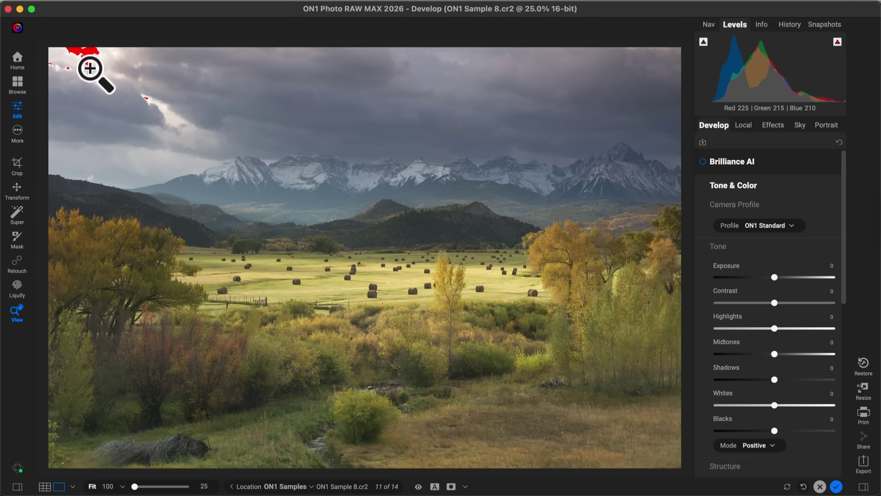
key(j)
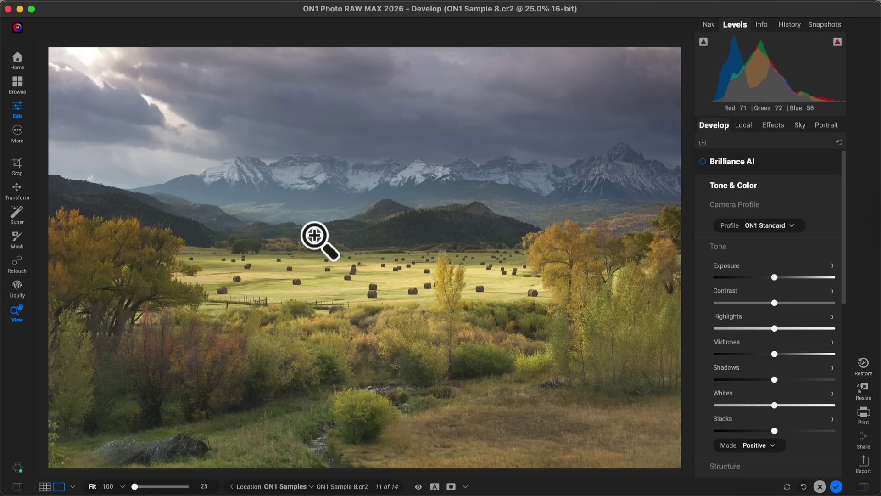
key(j)
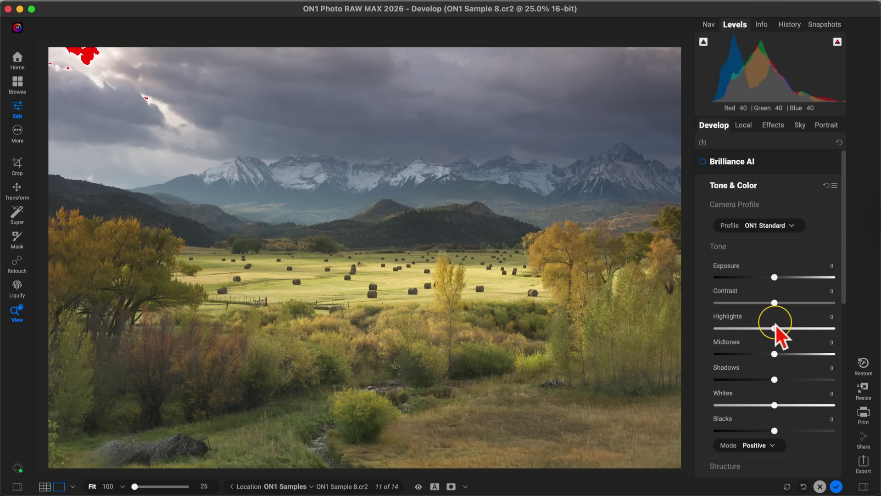
drag(776, 328, 755, 333)
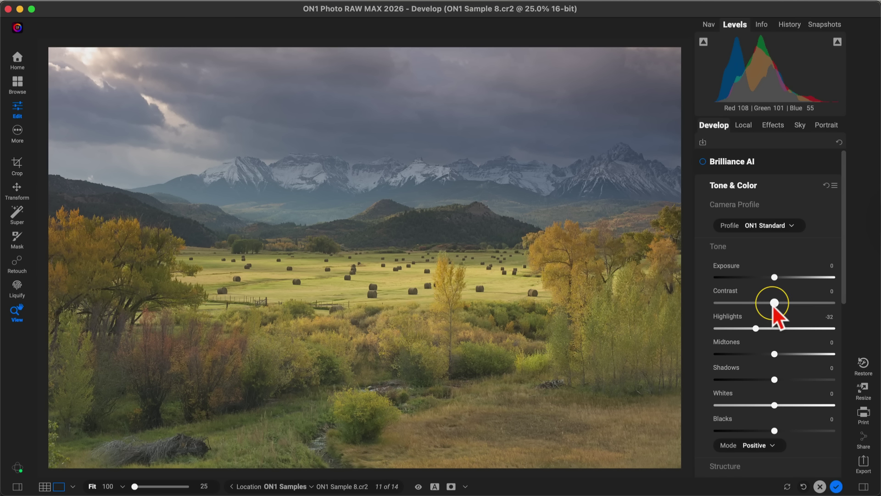
Step: Raise Contrast to 47 and Midtones to 10, comparing the photo with and without the edits
drag(774, 303, 802, 304)
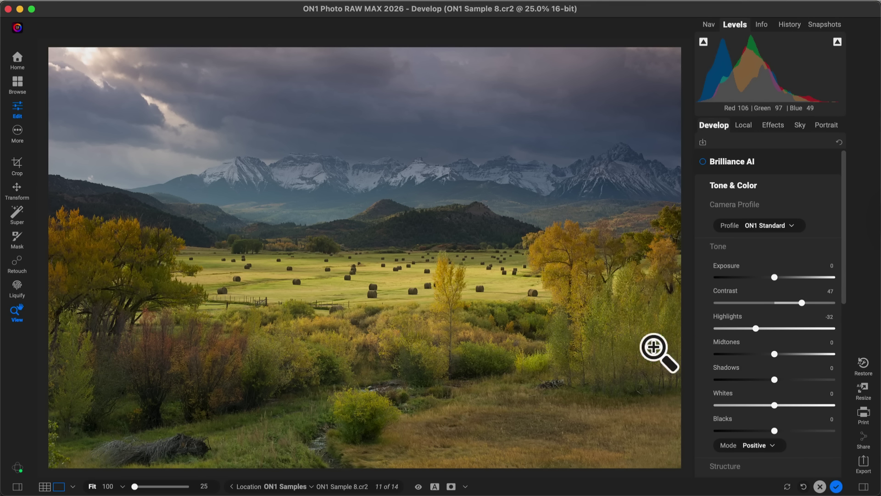
drag(769, 357, 780, 357)
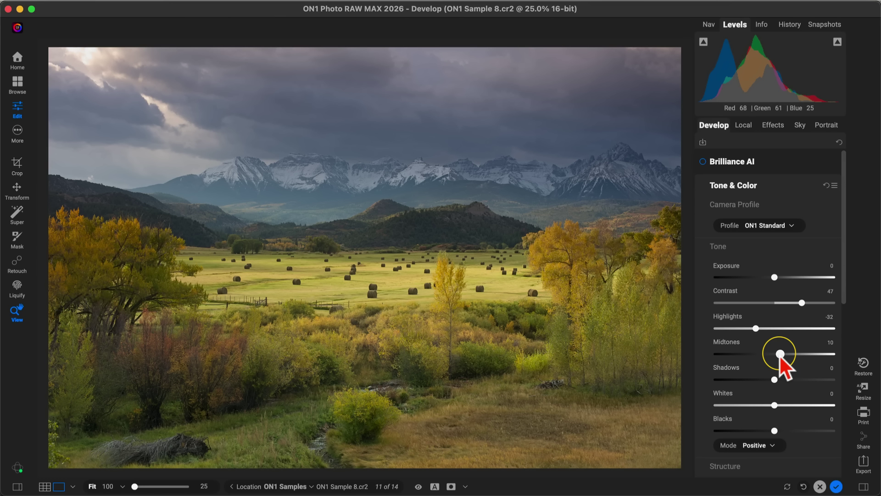
key(backslash)
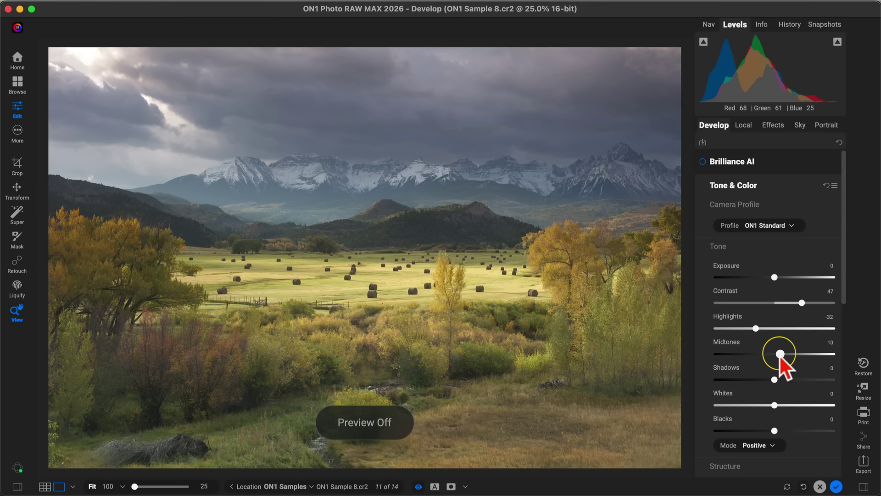
key(backslash)
key(backslash)
key(backslash)
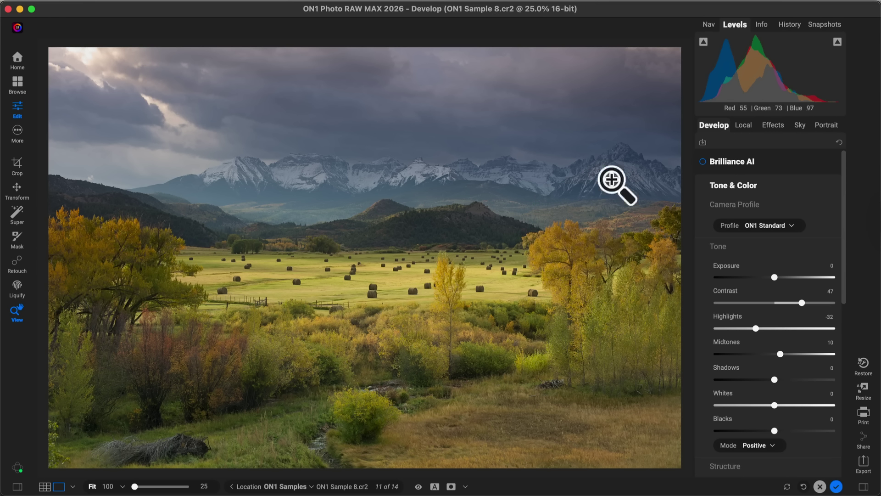
Step: Add a Color Enhancer filter in Effects with the Fall style at 40 opacity, and compare it on and off
click(768, 125)
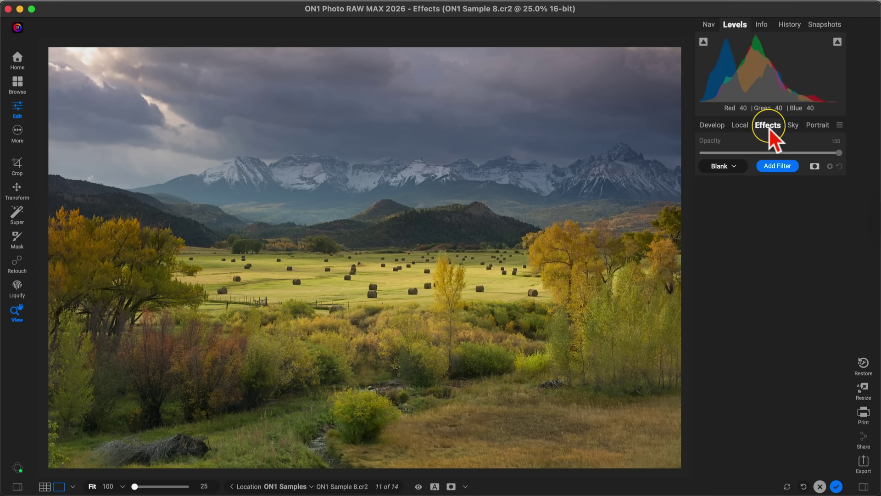
click(780, 167)
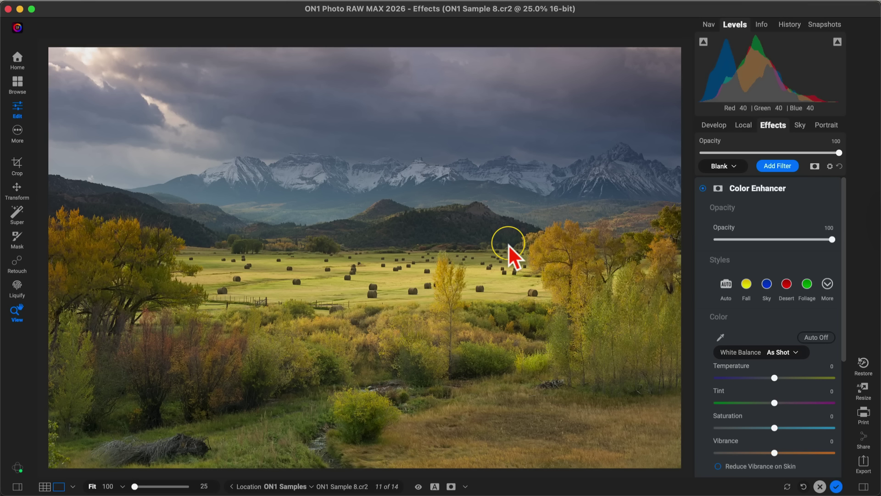
click(508, 246)
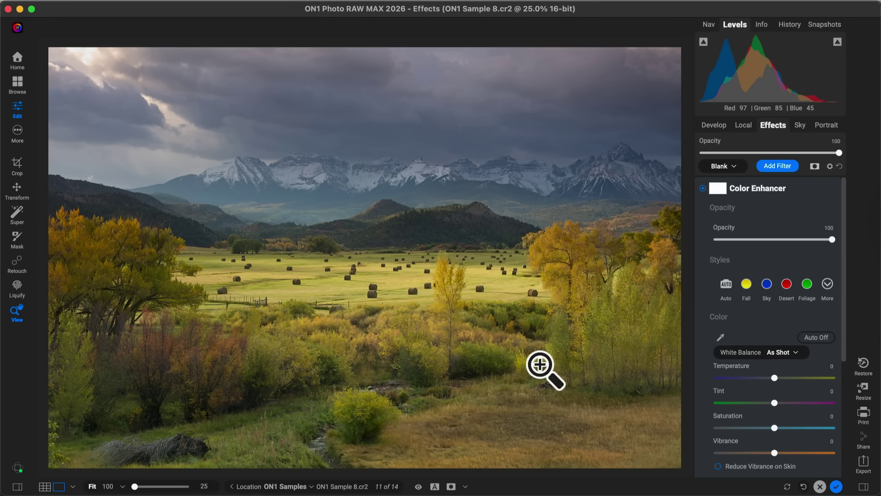
click(746, 284)
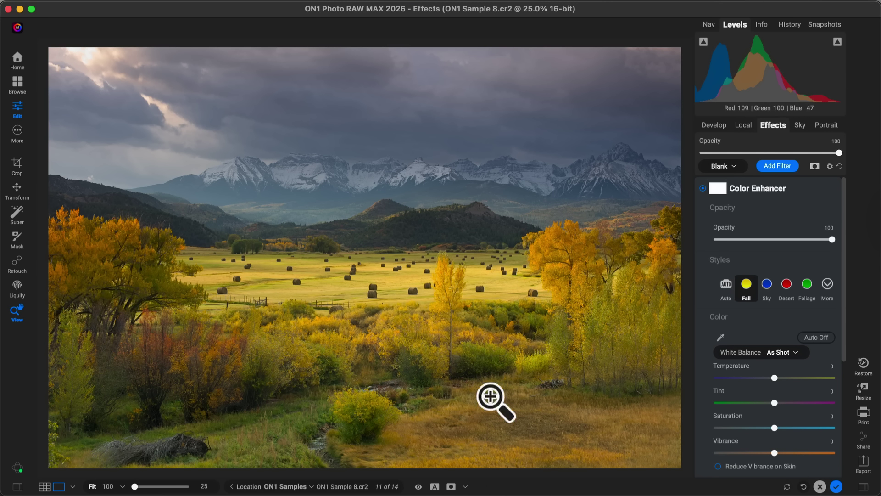
drag(833, 241, 763, 252)
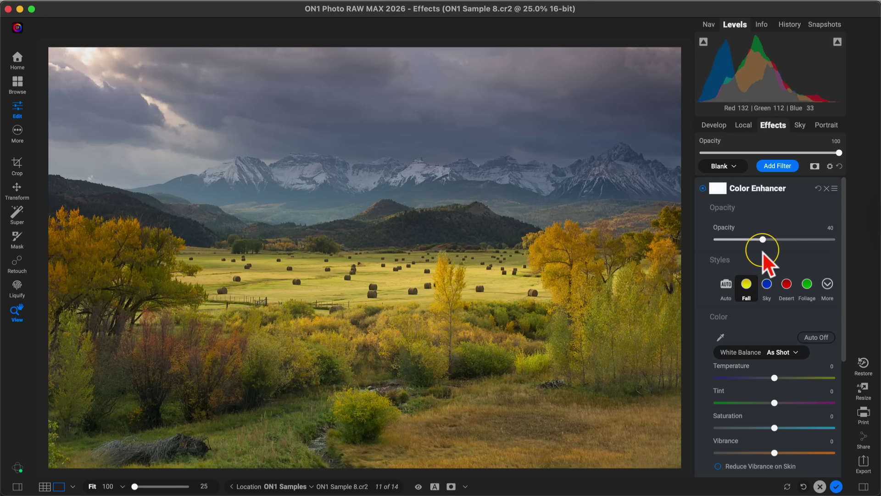
click(703, 188)
click(703, 188)
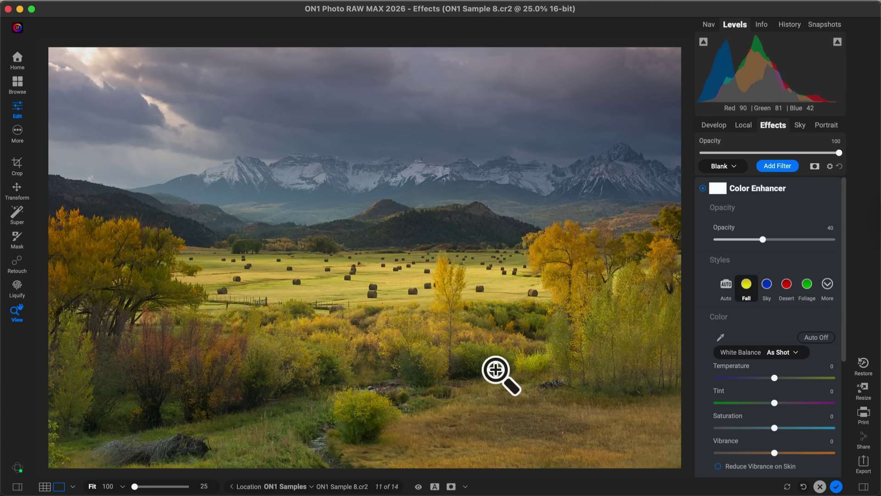
Step: Add a Depth Lighting filter, set its Foreground brightness to -50, and compare the effect on and off
click(777, 166)
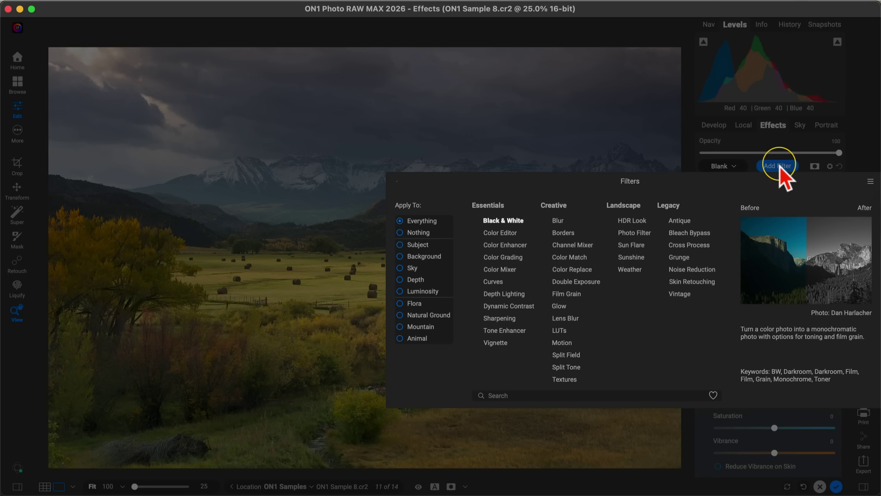
click(509, 294)
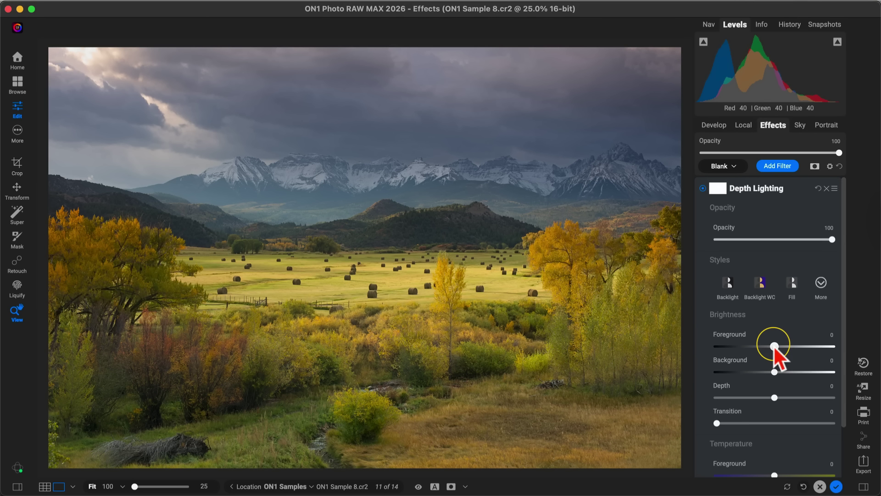
drag(774, 346, 730, 346)
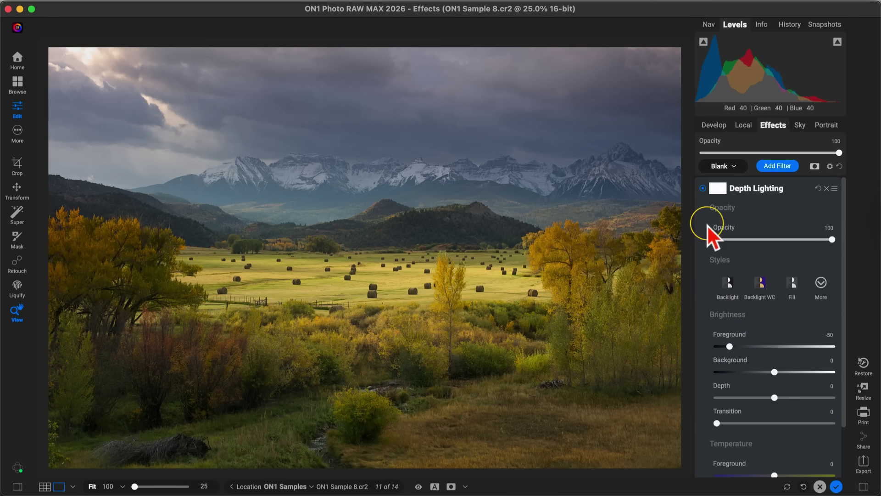
click(703, 189)
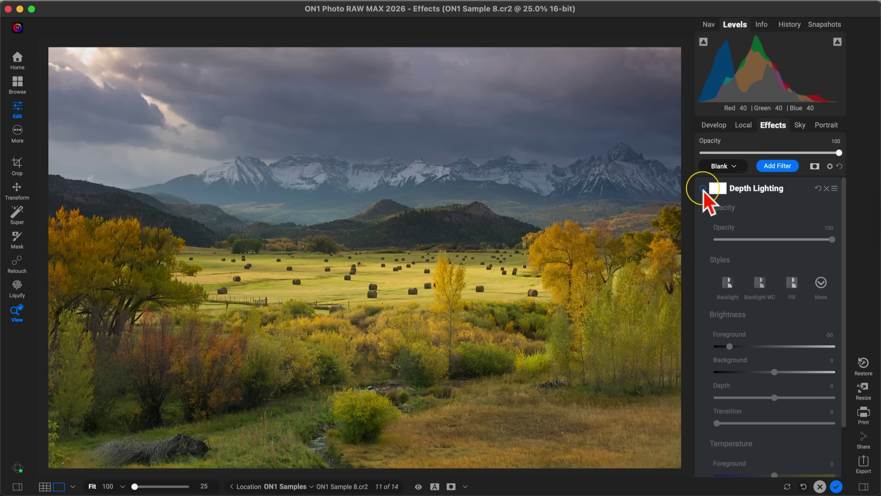
click(702, 188)
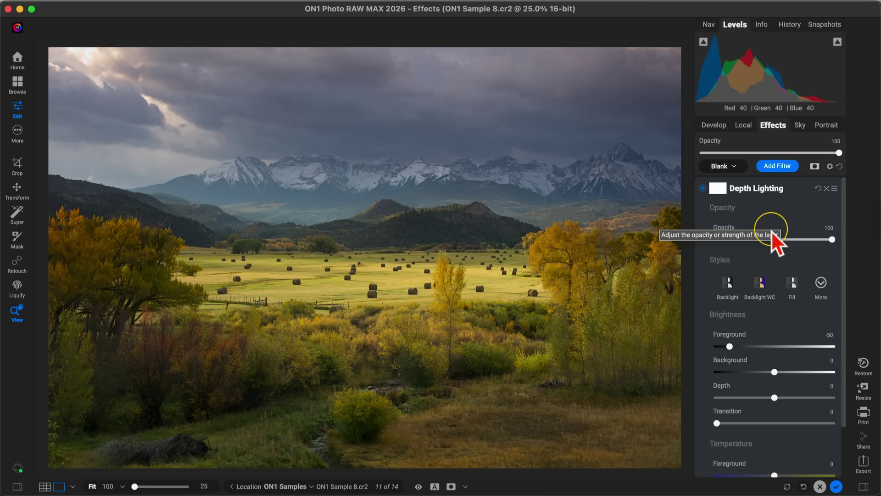
Step: Add a Dynamic Contrast filter applied only to Mountain, using the Surreal style at 50 opacity
click(780, 172)
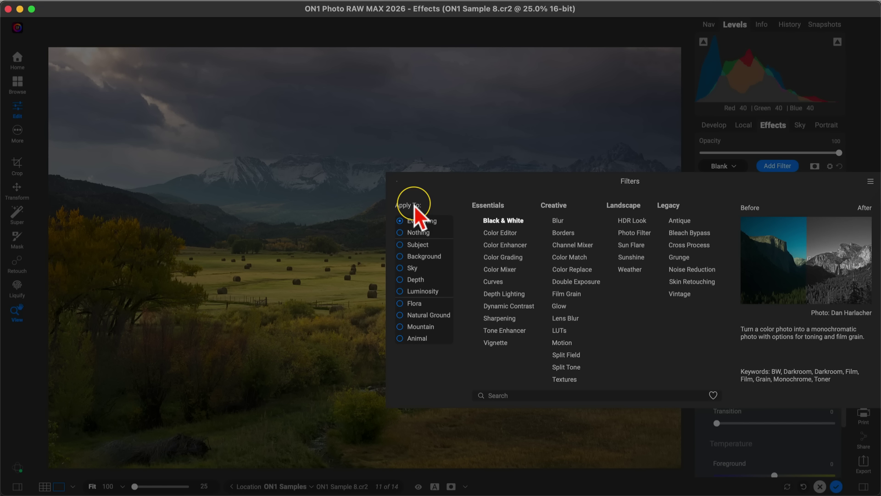
click(399, 327)
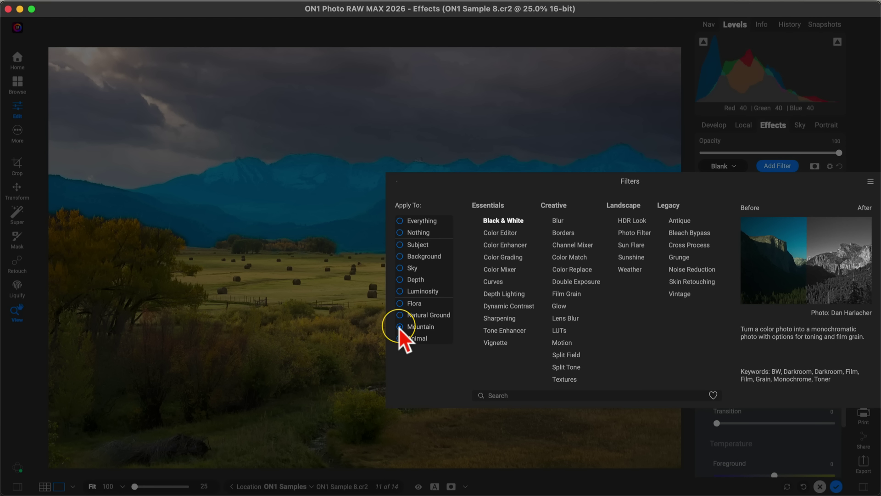
click(500, 305)
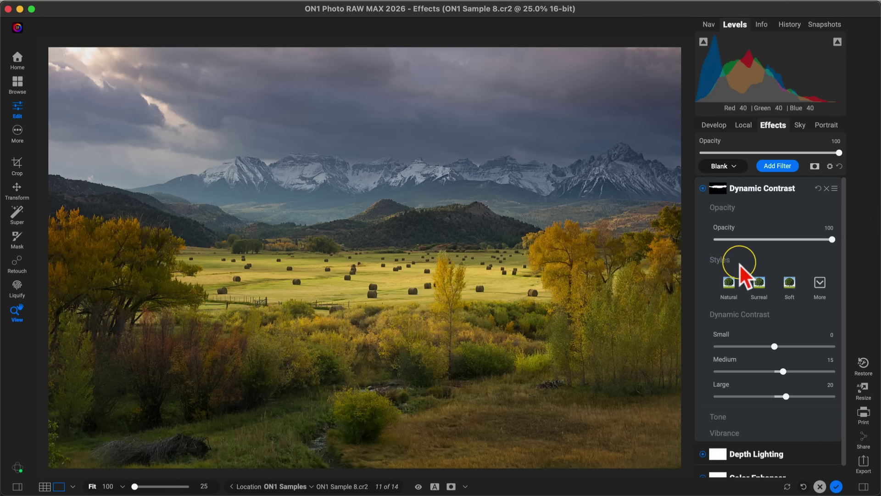
click(759, 281)
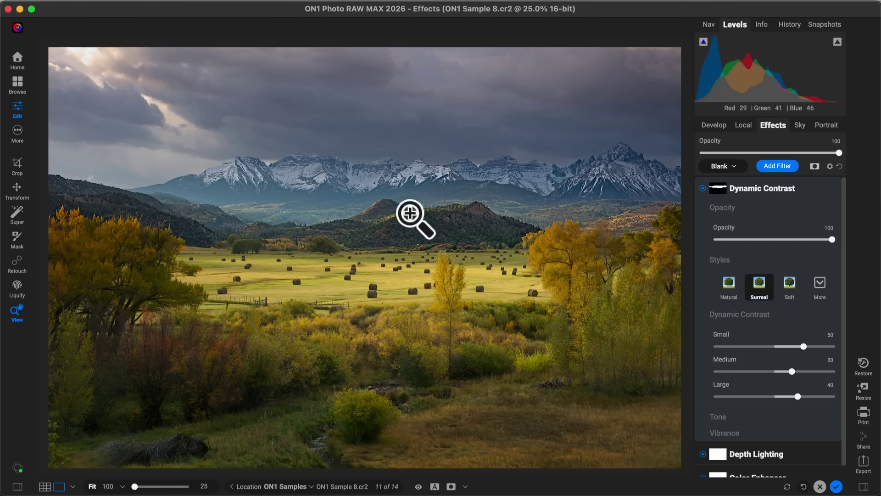
click(702, 189)
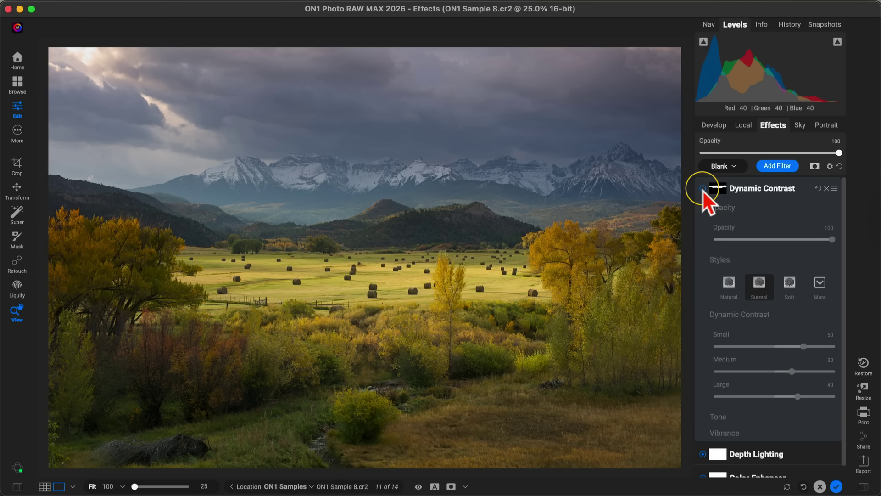
click(703, 188)
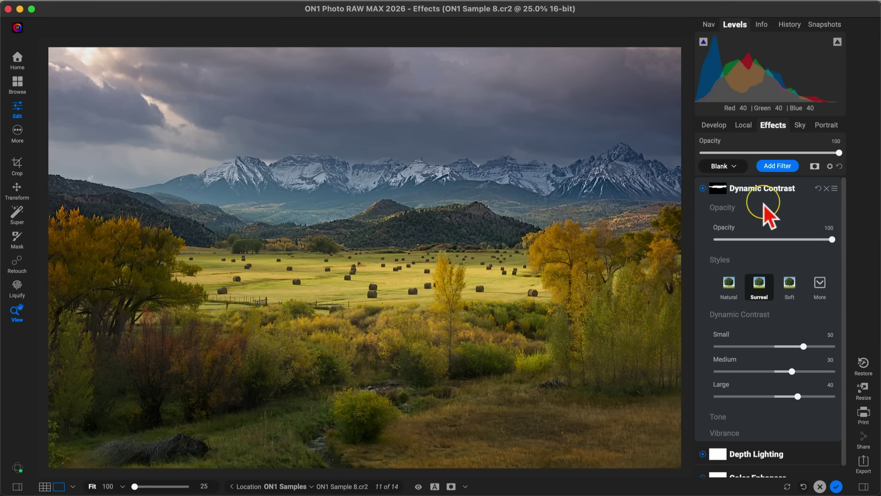
drag(831, 239, 775, 239)
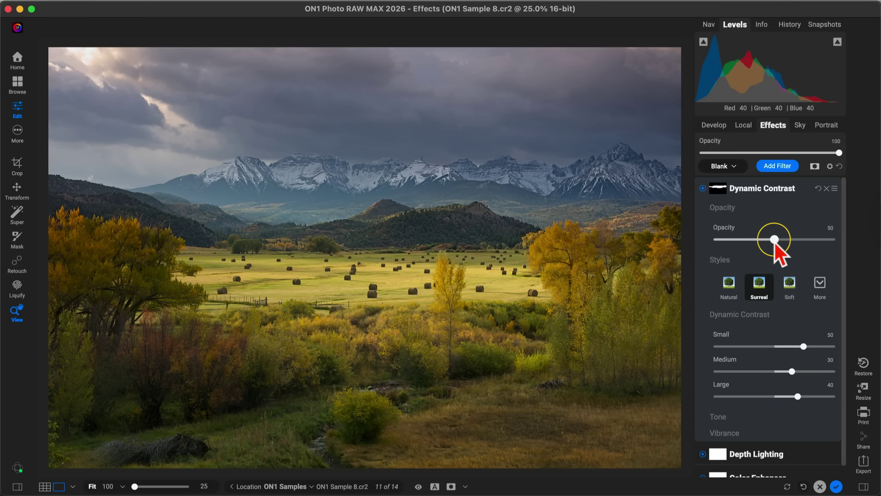
Step: Add a Vignette filter to the photo with the Big Softy style at 65 opacity
click(777, 166)
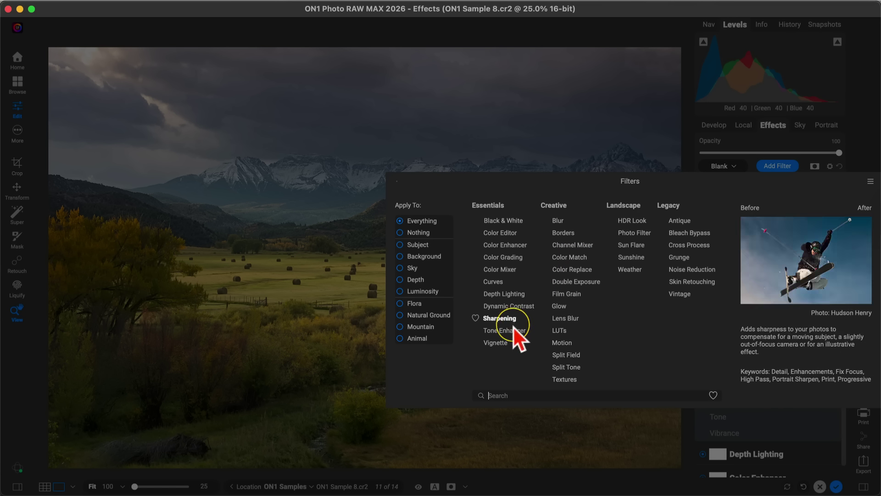
click(495, 343)
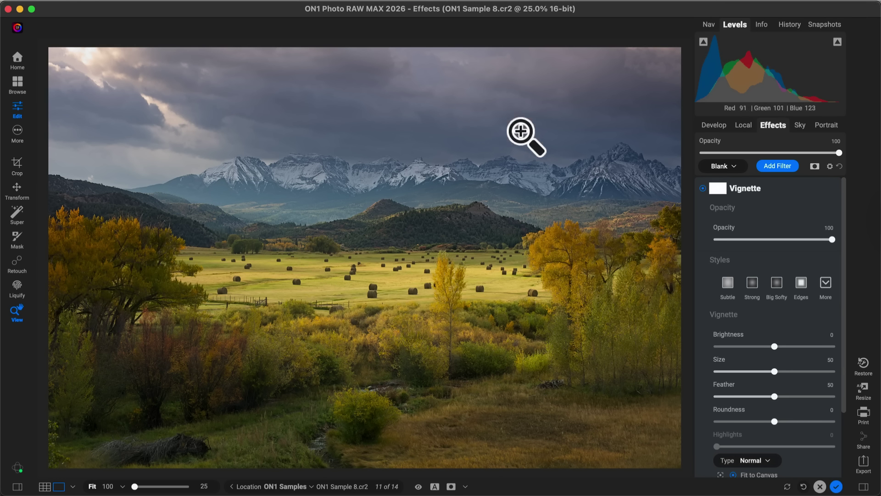
click(777, 283)
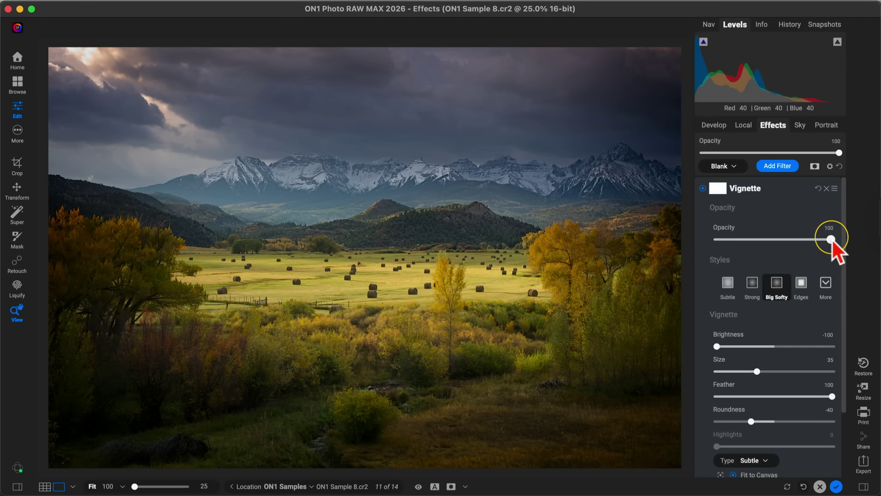
drag(832, 239, 791, 239)
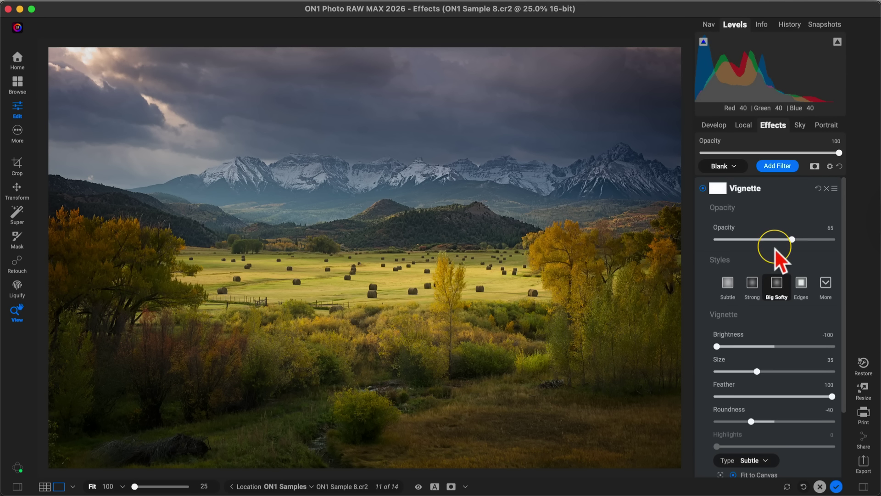
Step: Place the vignette's centre point on the far side of the sunlit hay bale field
scroll(780, 256, down, 3)
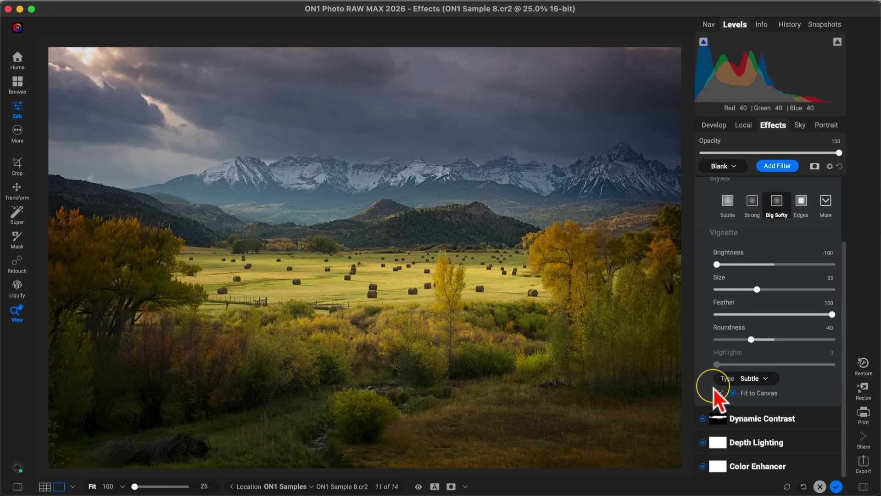
click(720, 393)
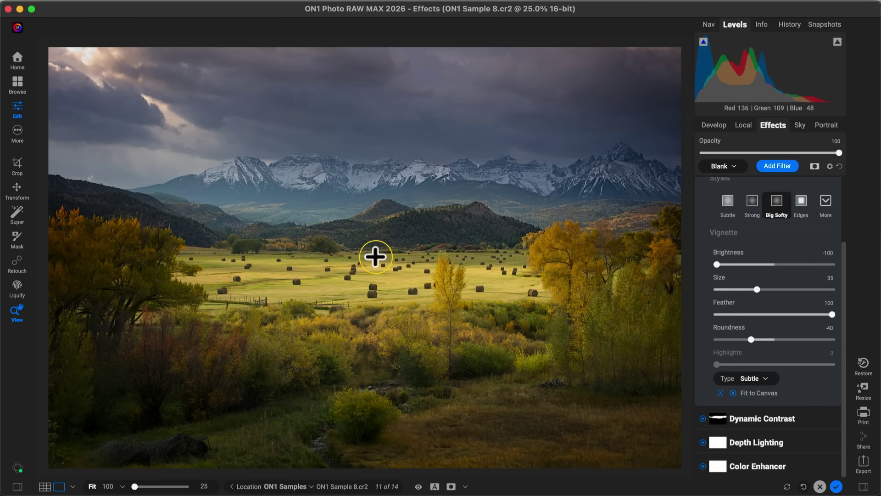
click(375, 252)
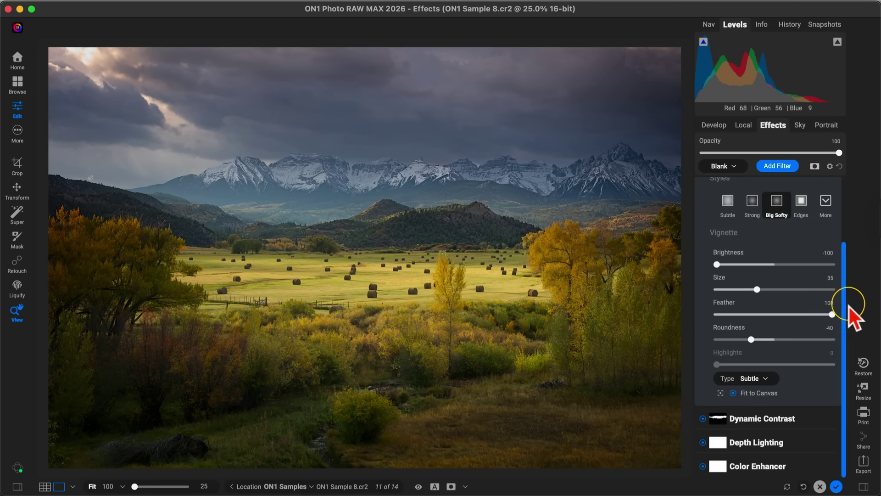
scroll(846, 318, up, 3)
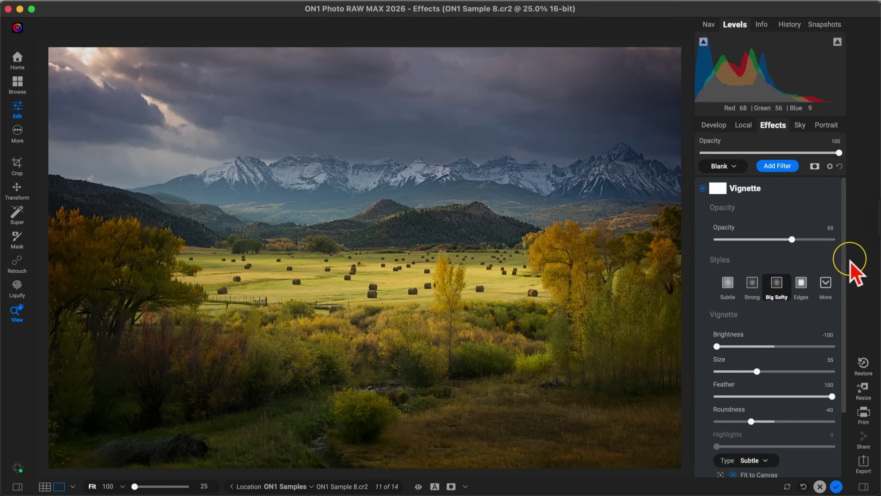
Step: Compare the photo with and without all edits twice, leaving the edited preview on
key(super+p)
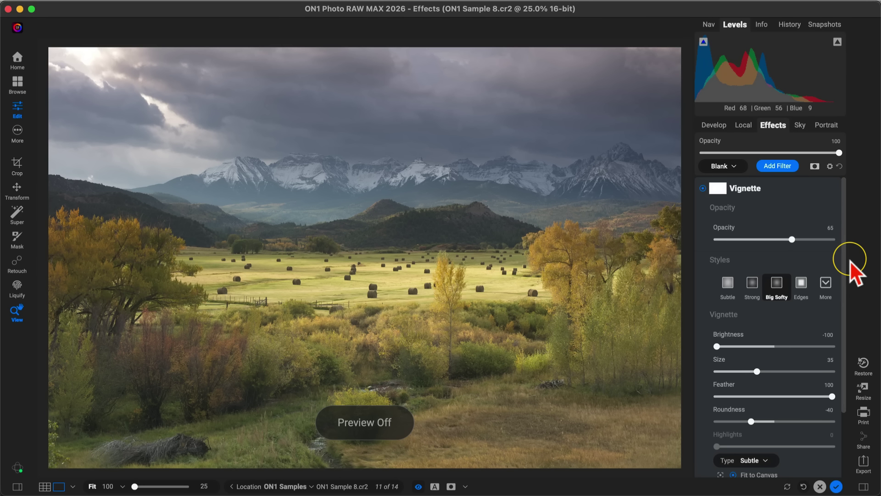
key(super+p)
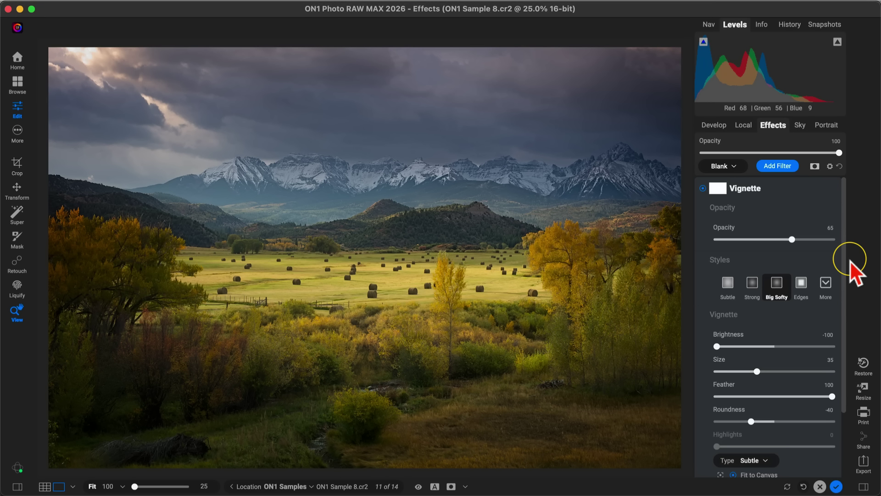
key(super+p)
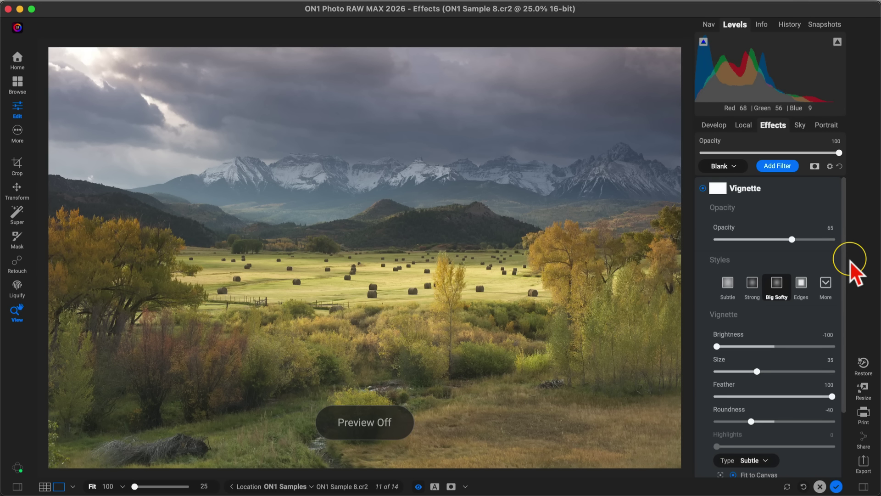
key(super+p)
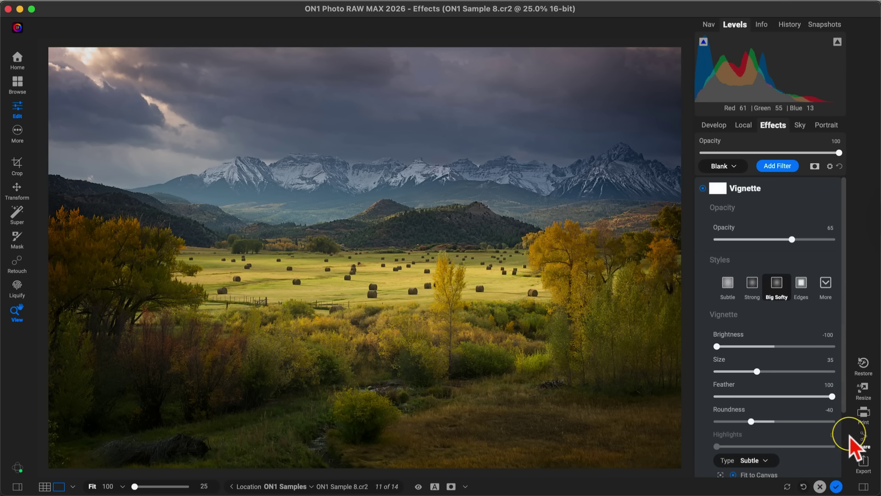
Step: Start exporting the photo, name the file Fall Field Edit 05-26, and look through the available naming tokens without adding one
click(863, 463)
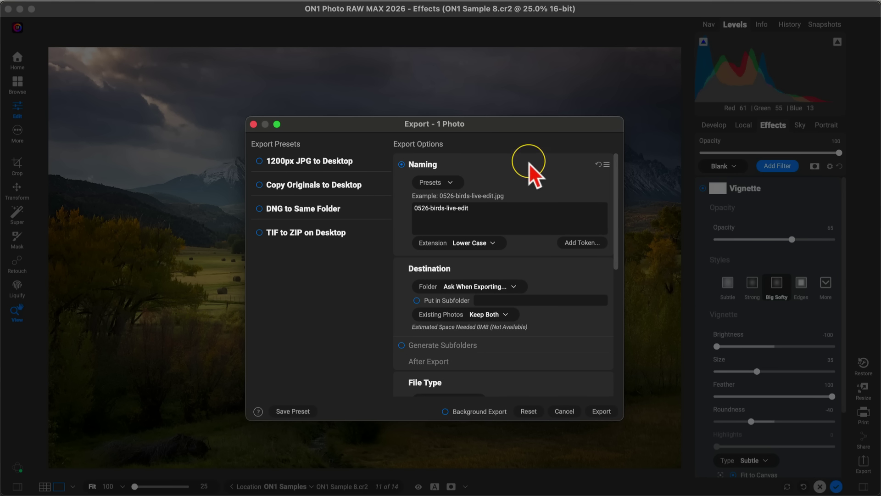
triple_click(477, 208)
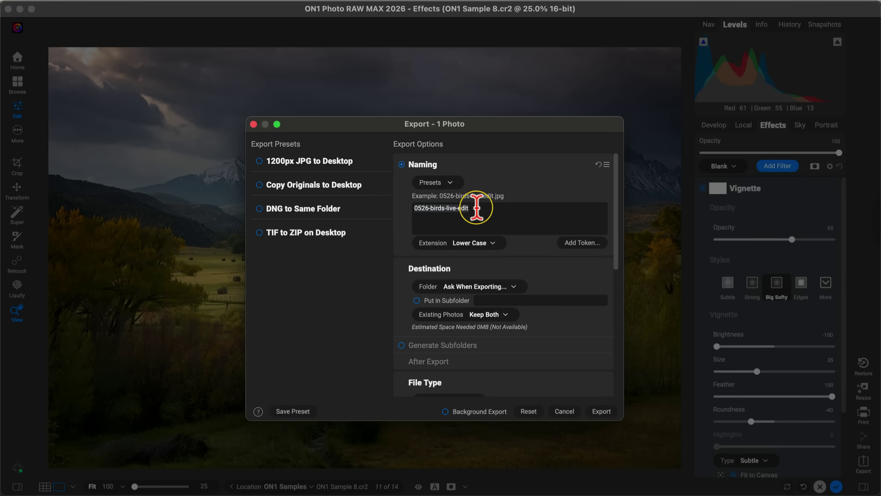
text(Fall )
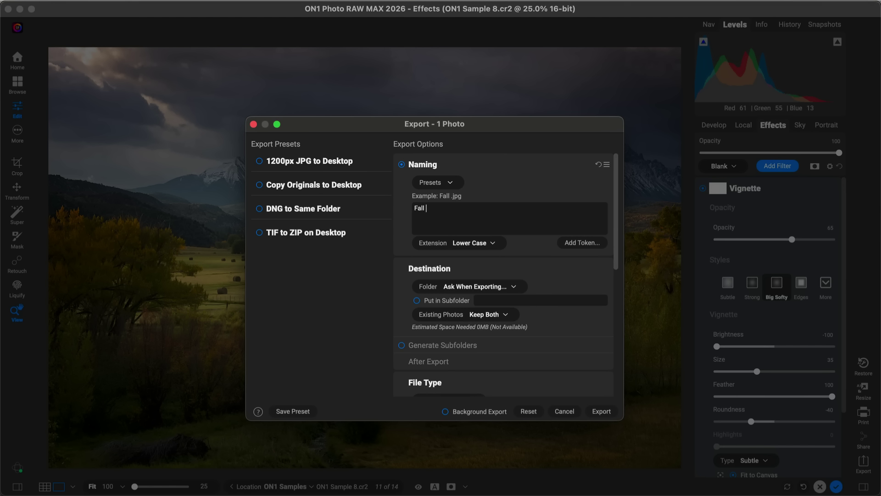
text(Field Edit 05-26)
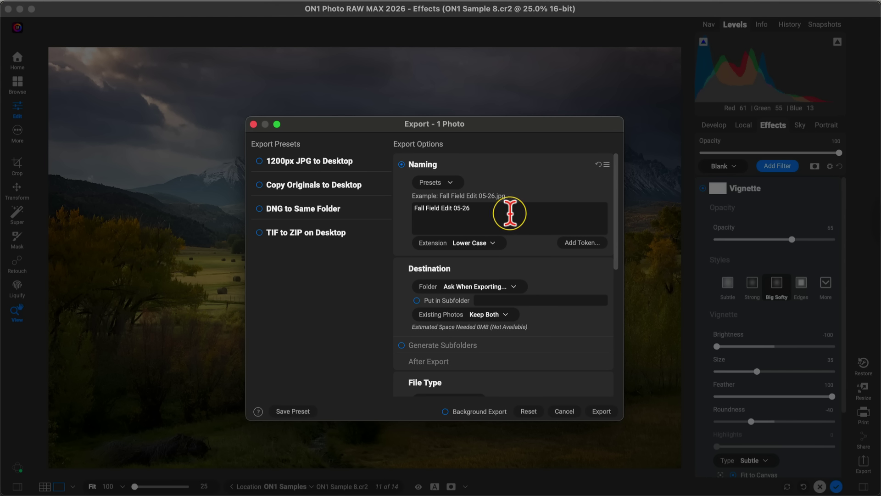
click(571, 242)
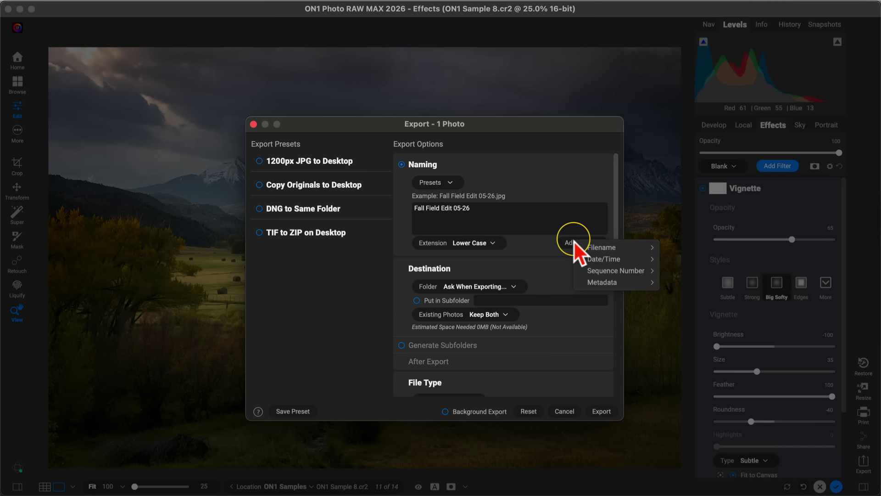
mouse_move(597, 258)
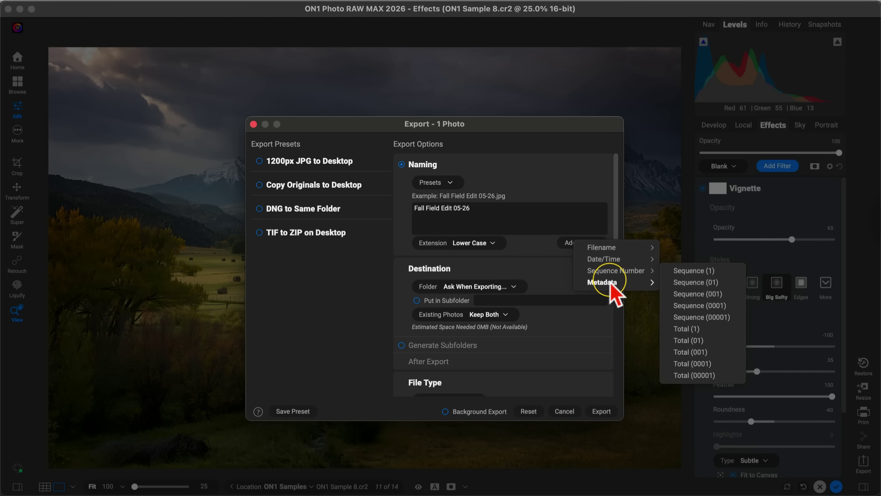
click(544, 265)
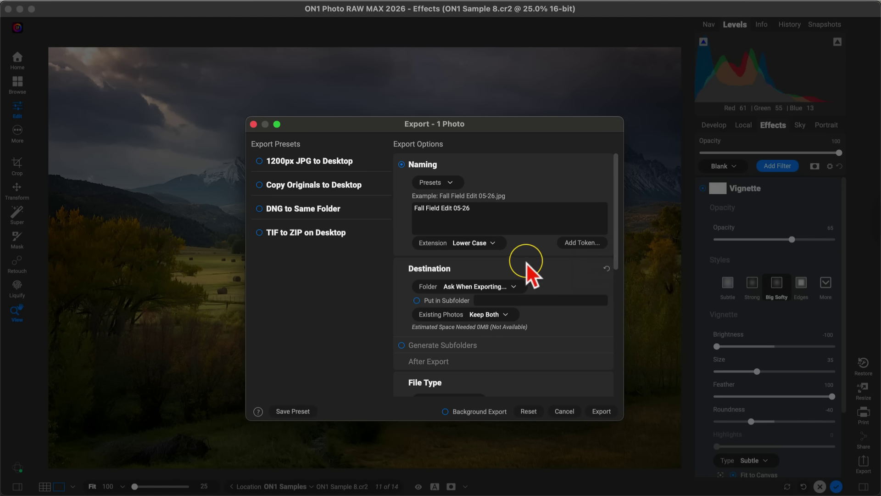
Step: Set the export destination folder to Ask When Exporting
scroll(462, 260, down, 1)
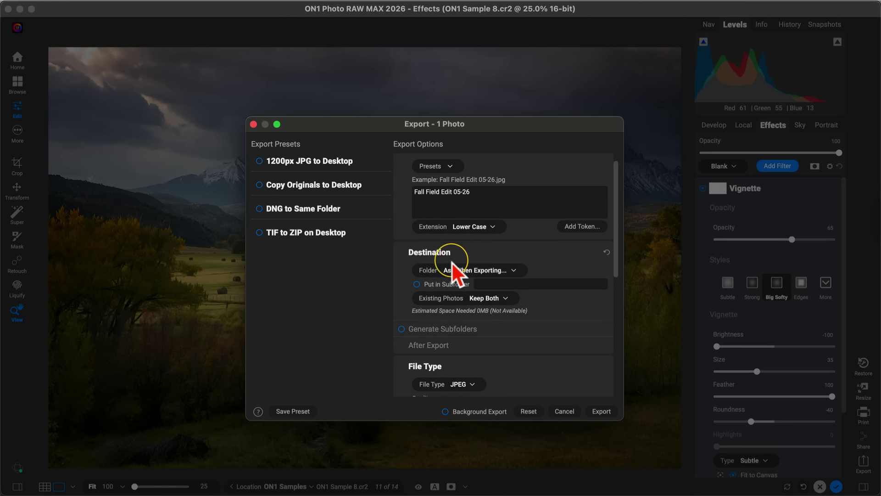
click(467, 269)
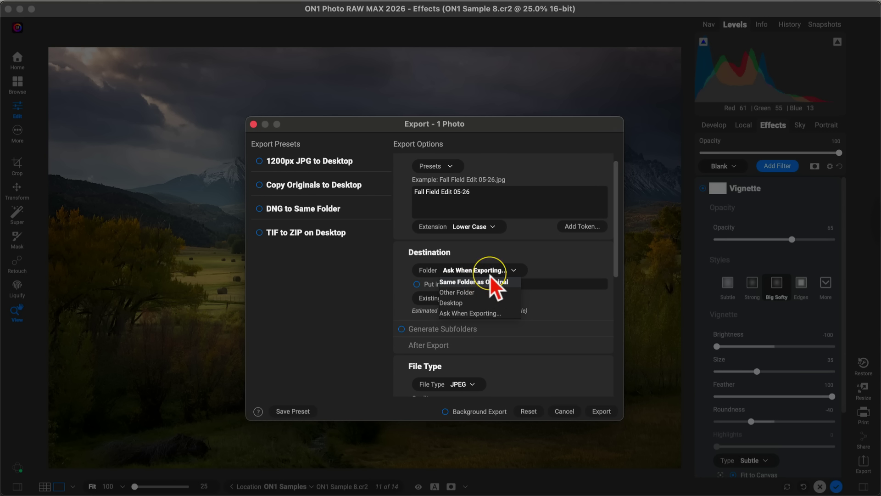
click(483, 314)
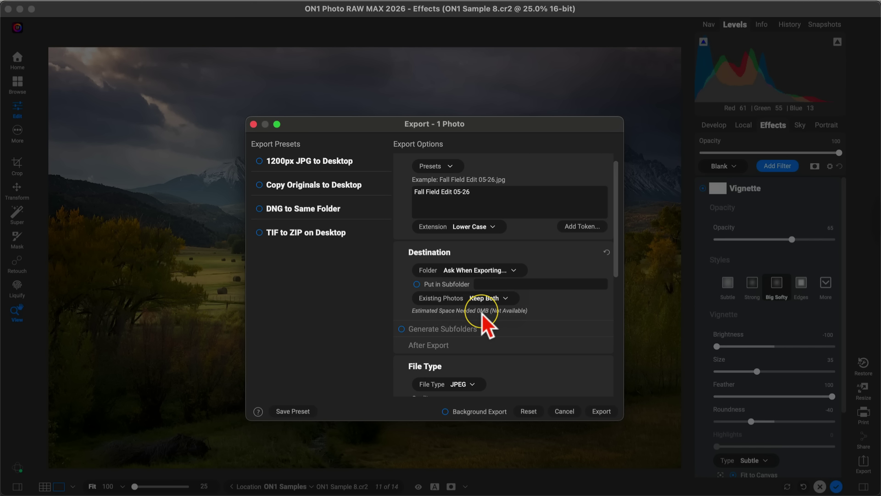
Step: Review the export file type settings and set the resize long edge to 1920 pixels
scroll(543, 255, down, 5)
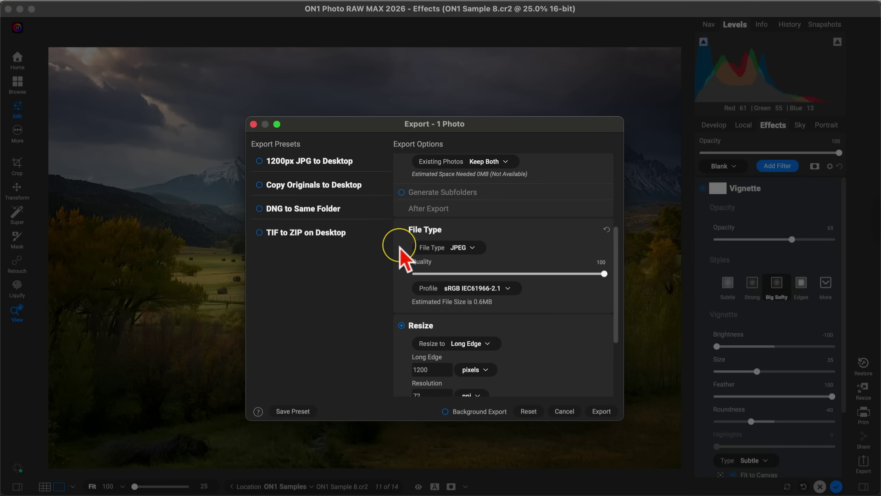
scroll(505, 222, down, 3)
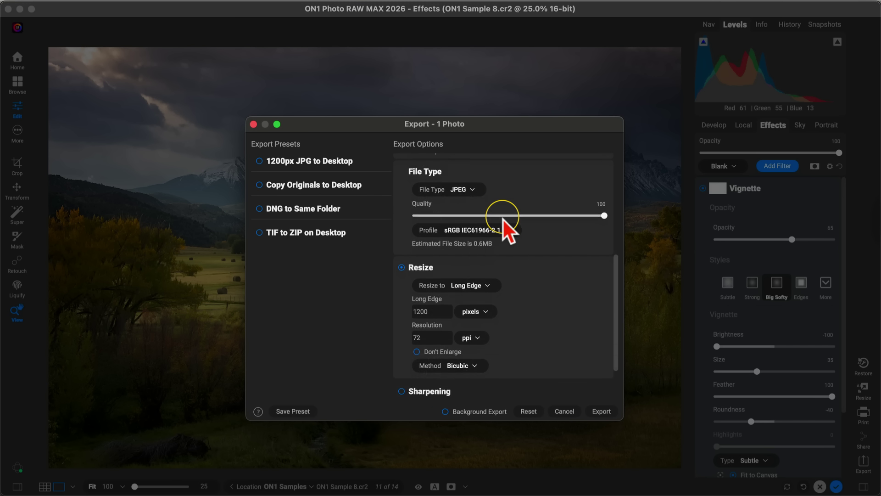
scroll(505, 221, up, 3)
scroll(541, 237, down, 3)
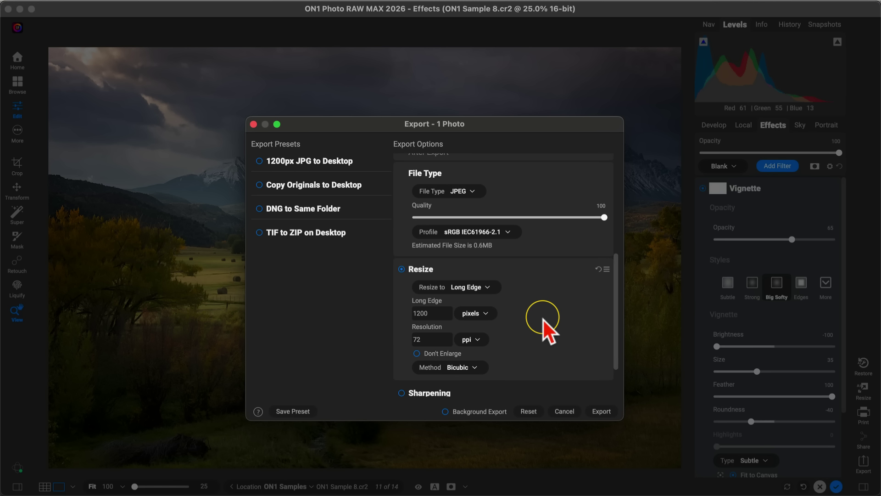
click(439, 312)
text(1920)
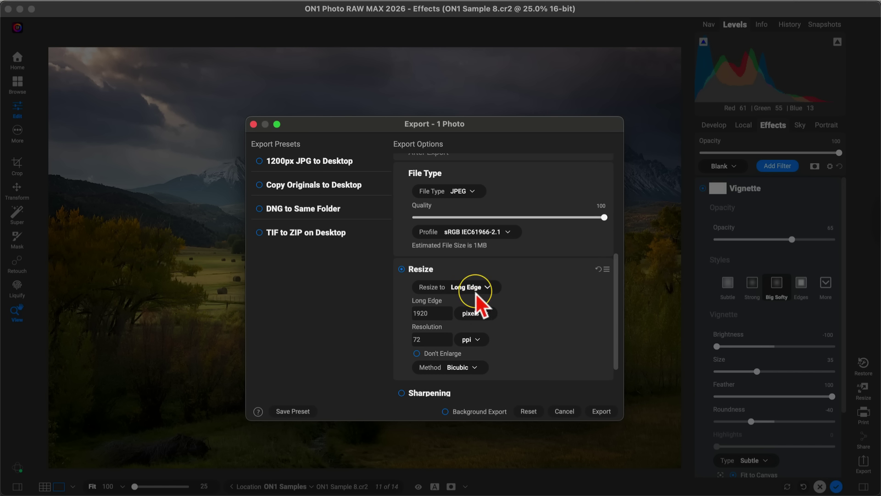
Step: Export the photo into the Engagement folder inside Documents
scroll(502, 307, down, 3)
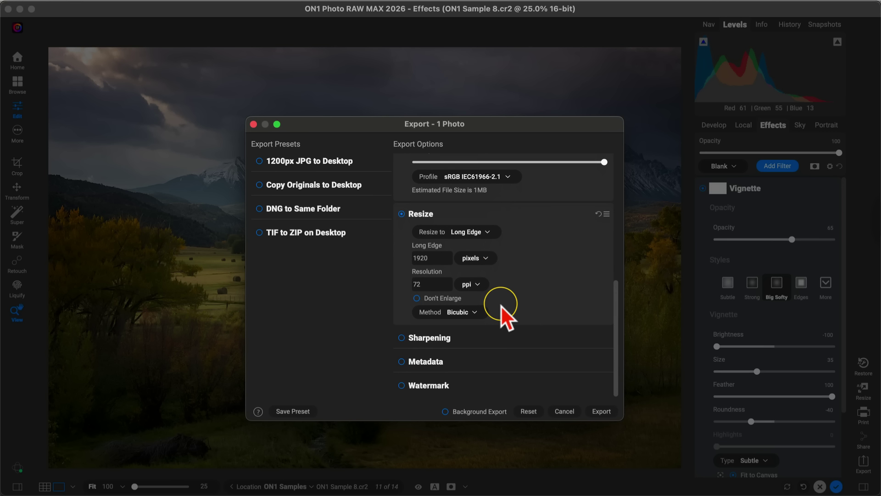
click(601, 411)
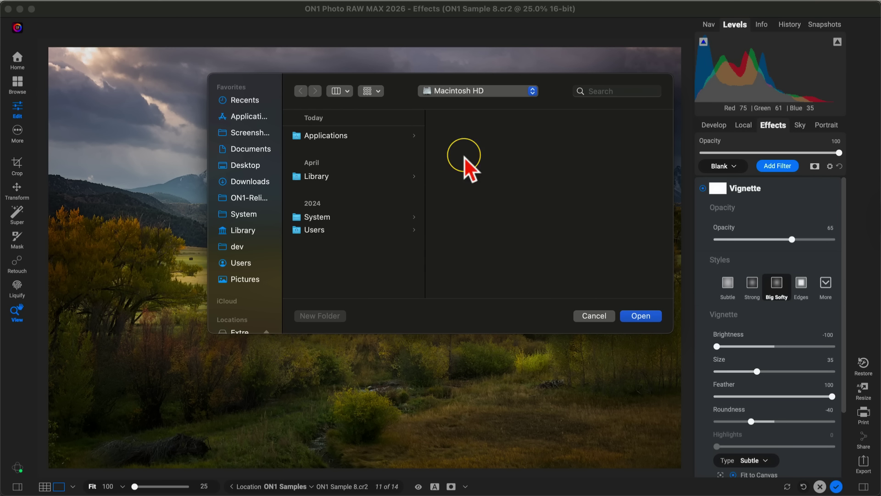
click(255, 150)
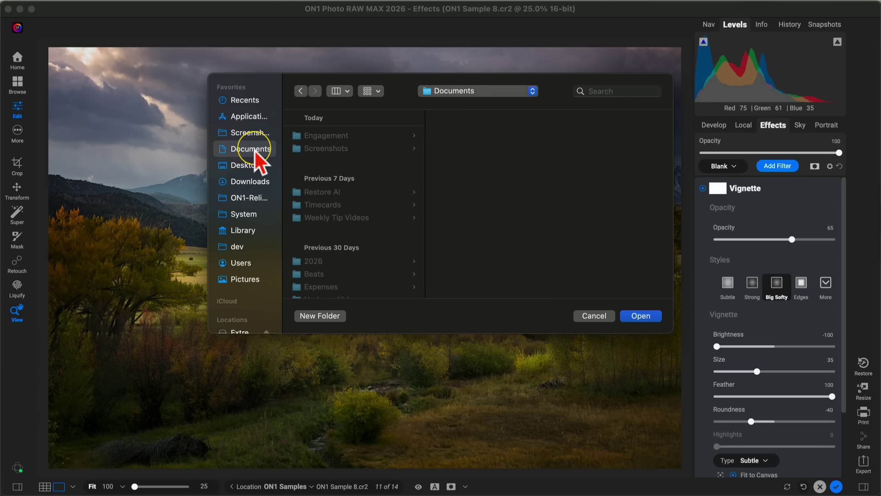
click(346, 136)
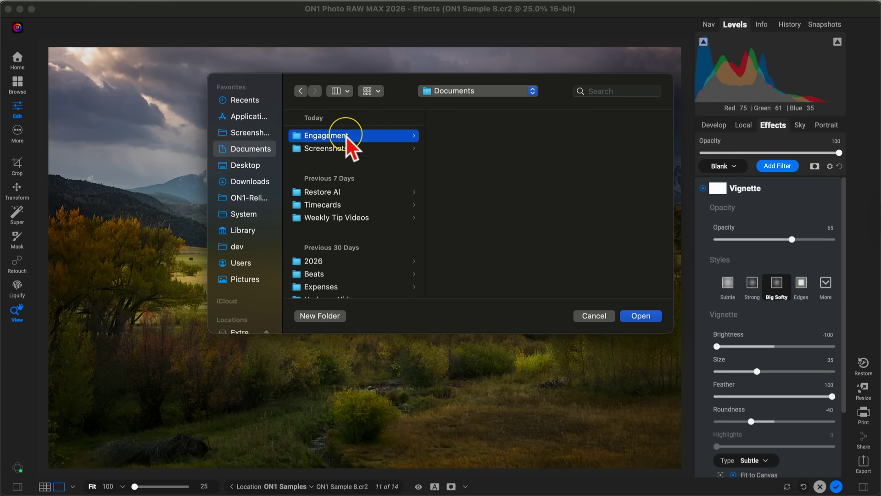
click(642, 316)
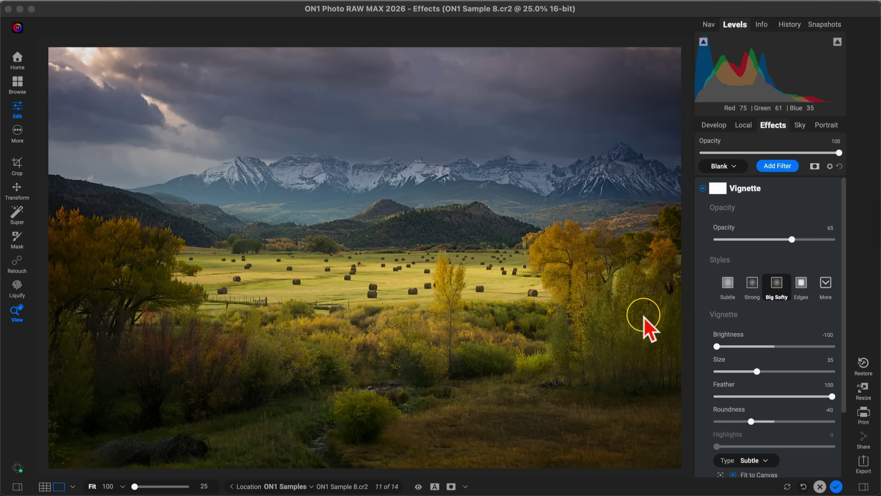